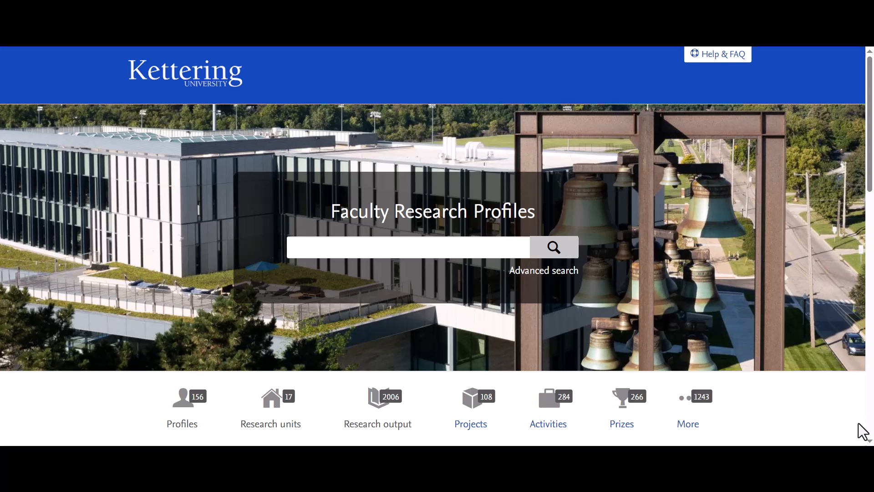
Step: Log in to Pure through the link in the Faculty Research Profiles portal's footer
{"action": "scroll", "coordinate": [867, 441], "scroll_direction": "down", "scroll_amount": 2}
{"action": "scroll", "coordinate": [867, 441], "scroll_direction": "down", "scroll_amount": 2}
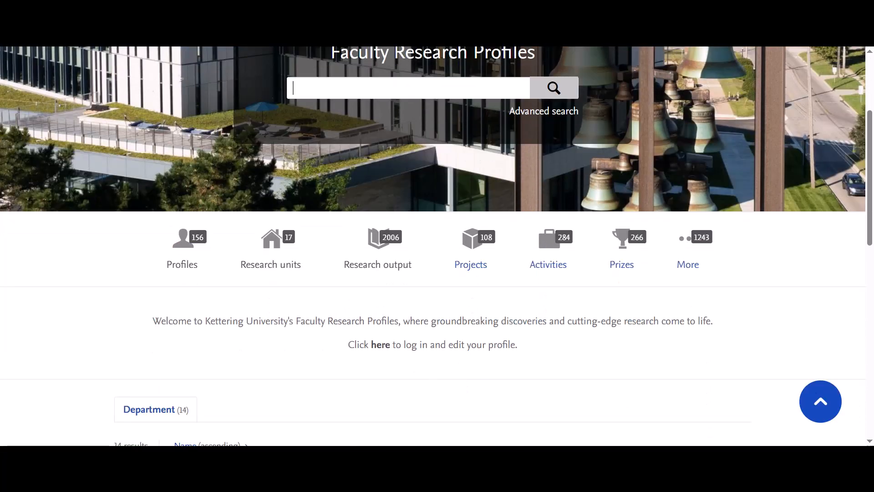
{"action": "scroll", "coordinate": [869, 441], "scroll_direction": "down", "scroll_amount": 12}
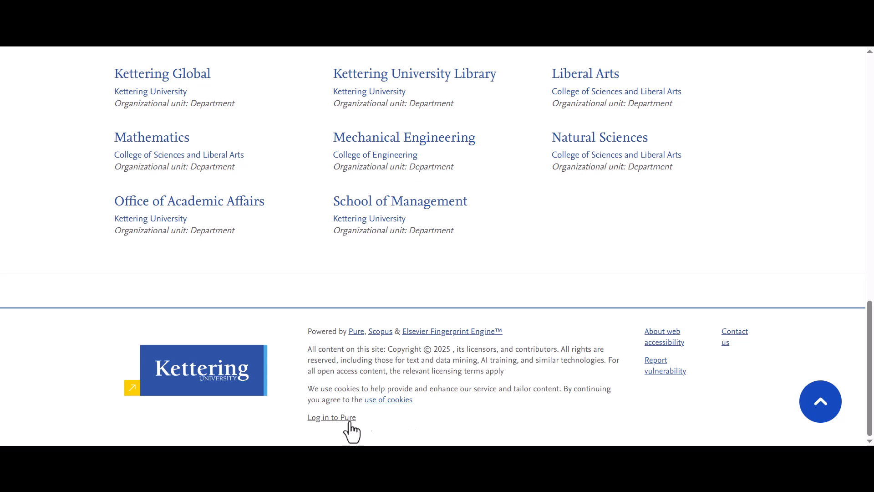
{"action": "left_click", "coordinate": [325, 419]}
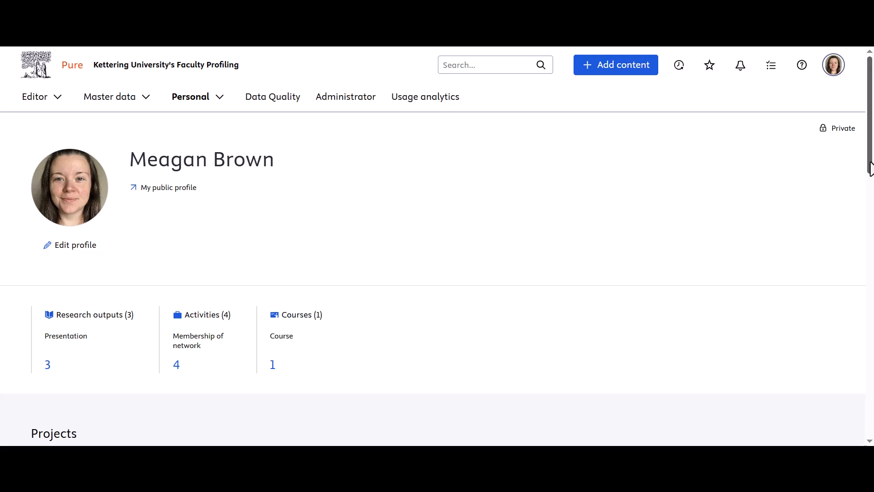
Step: Review the personal overview's projects, research network and co-authorship sections, and open the profile for editing
{"action": "left_click_drag", "start_coordinate": [870, 169], "coordinate": [872, 268]}
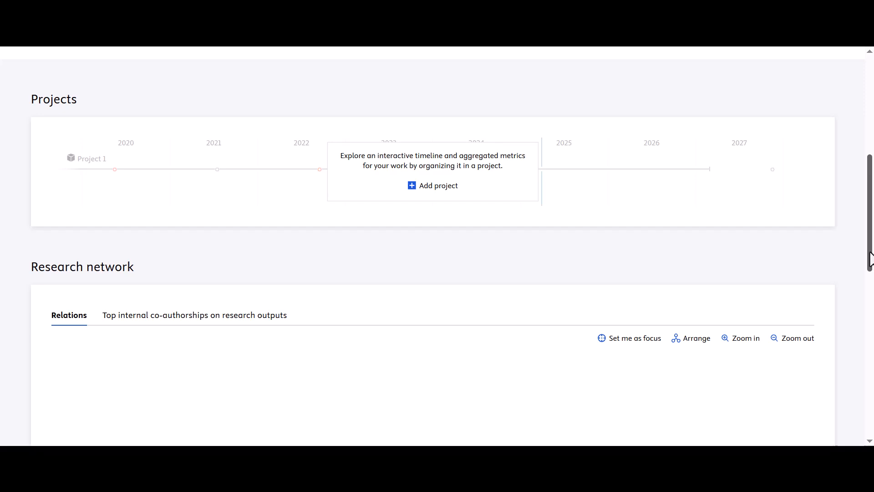
{"action": "left_click_drag", "start_coordinate": [870, 253], "coordinate": [871, 351]}
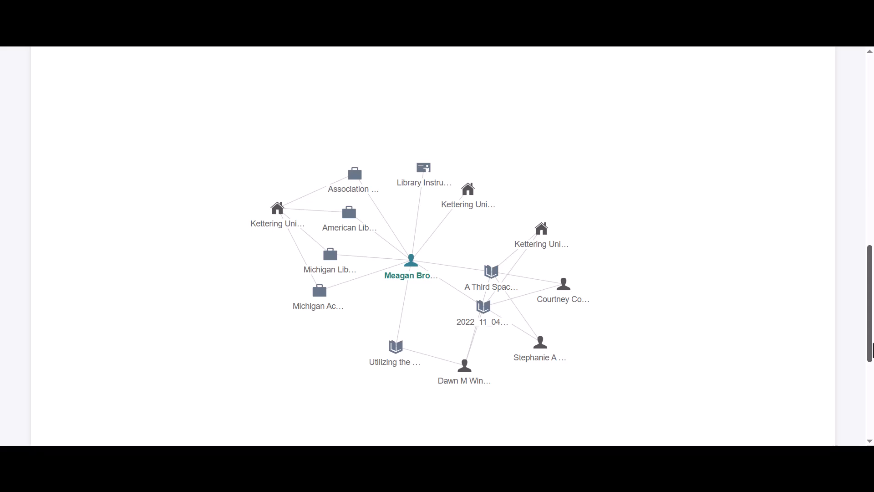
{"action": "left_click_drag", "start_coordinate": [871, 350], "coordinate": [870, 415]}
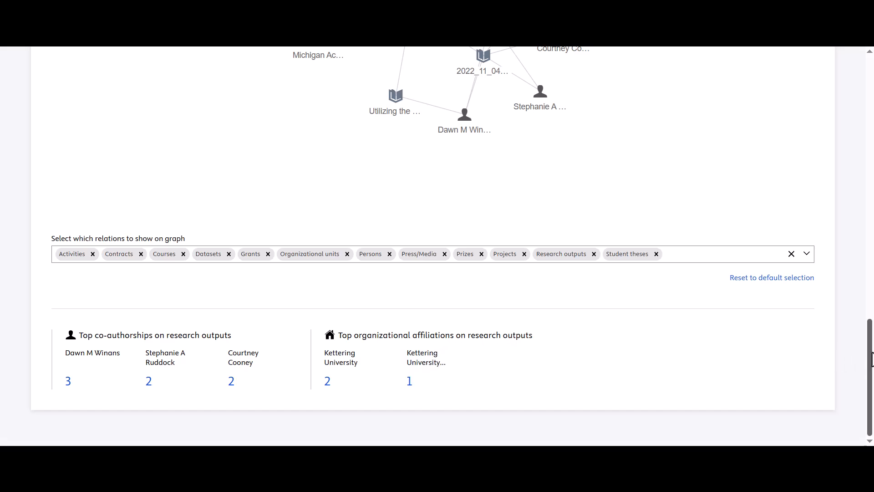
{"action": "left_click_drag", "start_coordinate": [871, 357], "coordinate": [871, 68]}
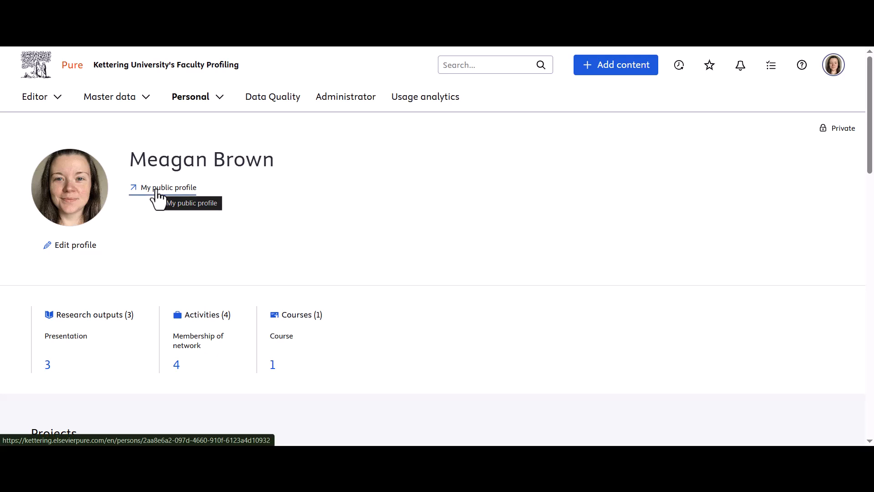
{"action": "left_click", "coordinate": [65, 248]}
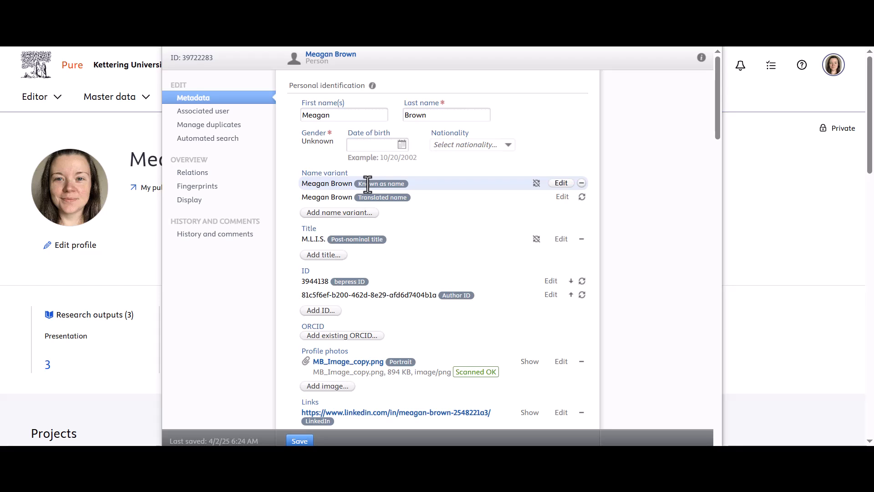
Step: Examine the details of the known-as and translated name variants, leaving both unedited
{"action": "left_click", "coordinate": [564, 185]}
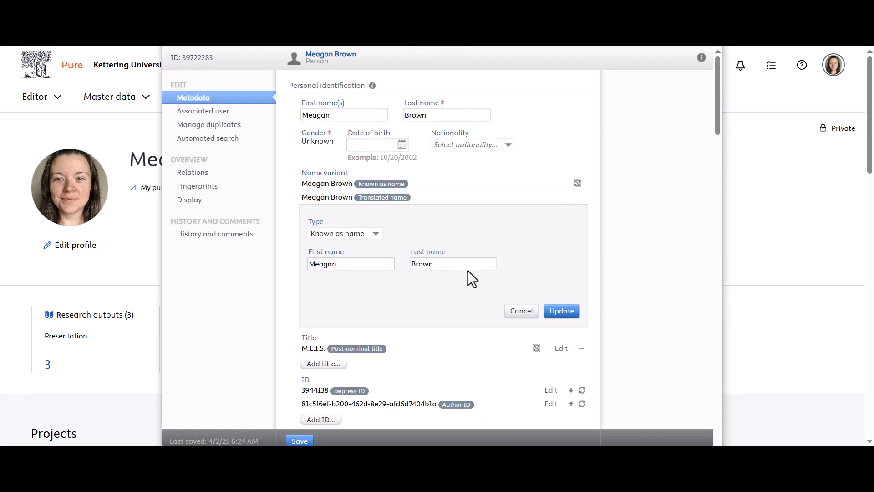
{"action": "left_click", "coordinate": [521, 311]}
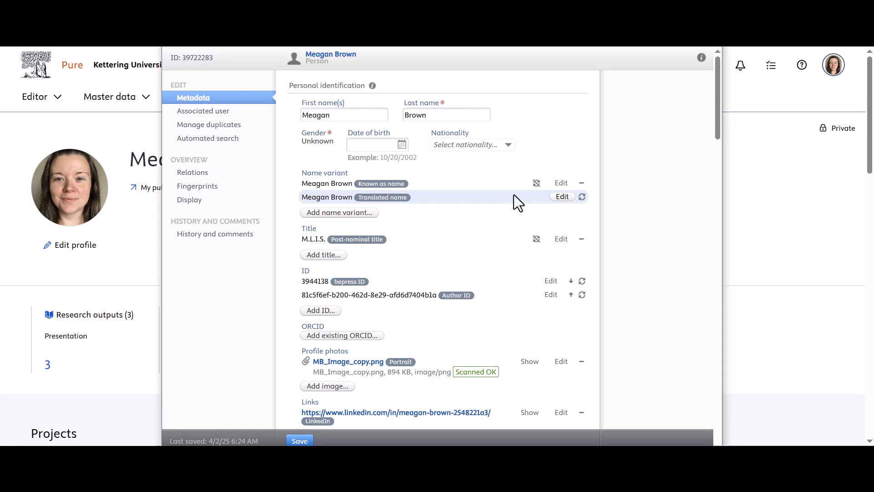
{"action": "left_click", "coordinate": [563, 197]}
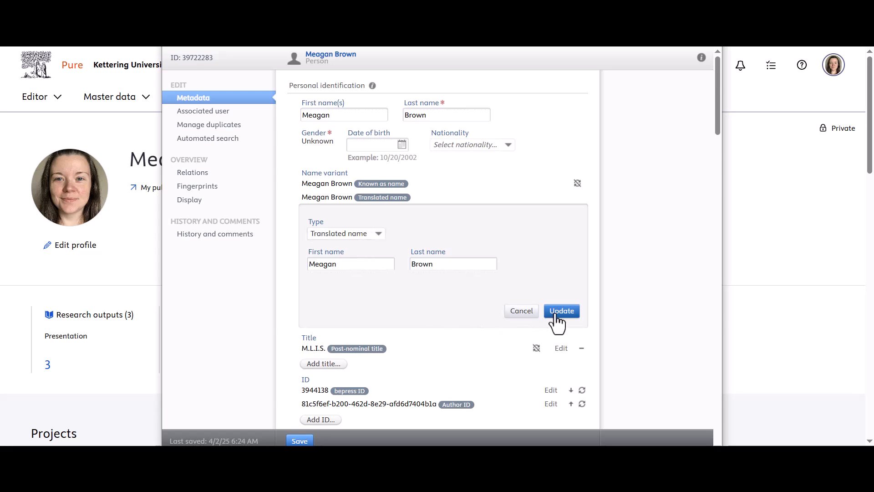
{"action": "left_click", "coordinate": [520, 310]}
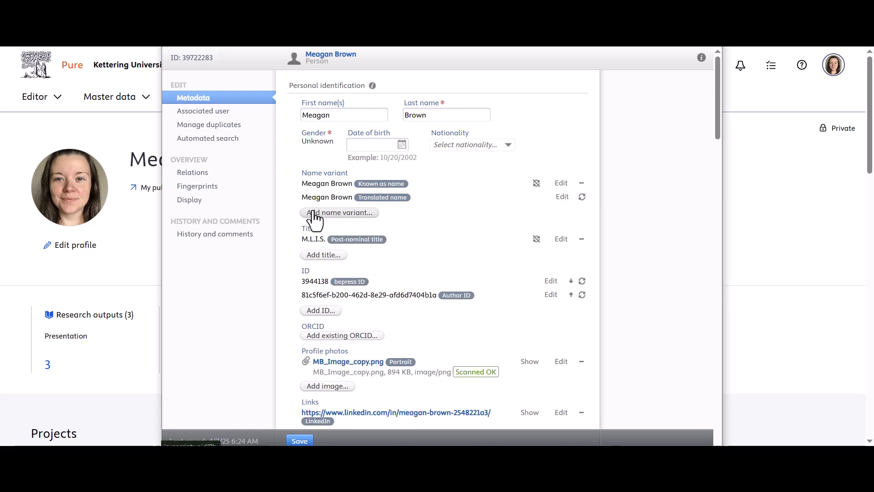
Step: Examine the types offered for a new name variant without creating one
{"action": "left_click", "coordinate": [314, 212]}
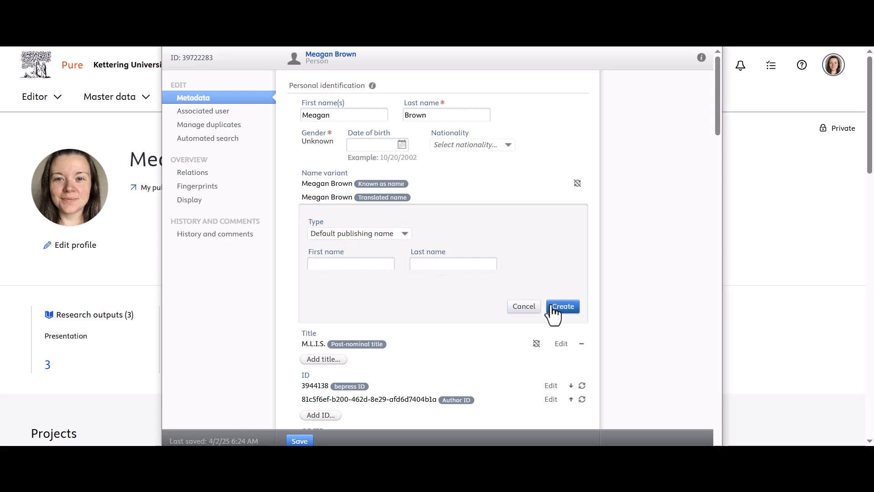
{"action": "left_click", "coordinate": [405, 235]}
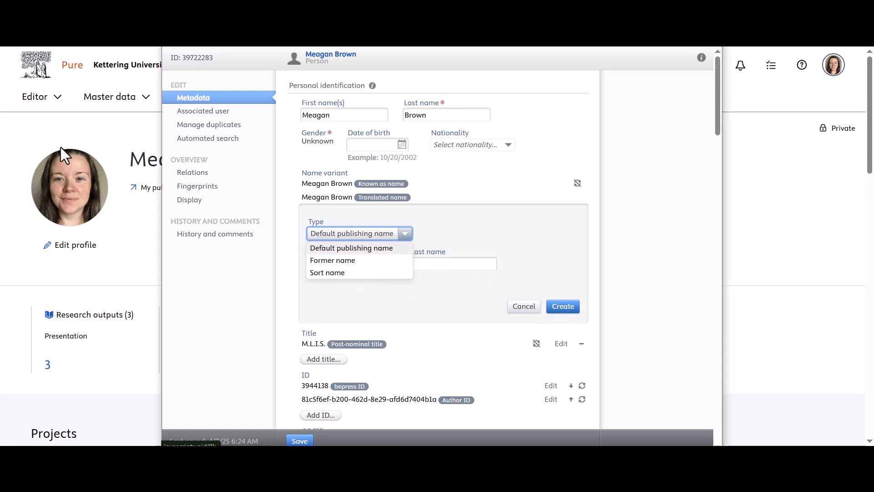
{"action": "left_click", "coordinate": [242, 203]}
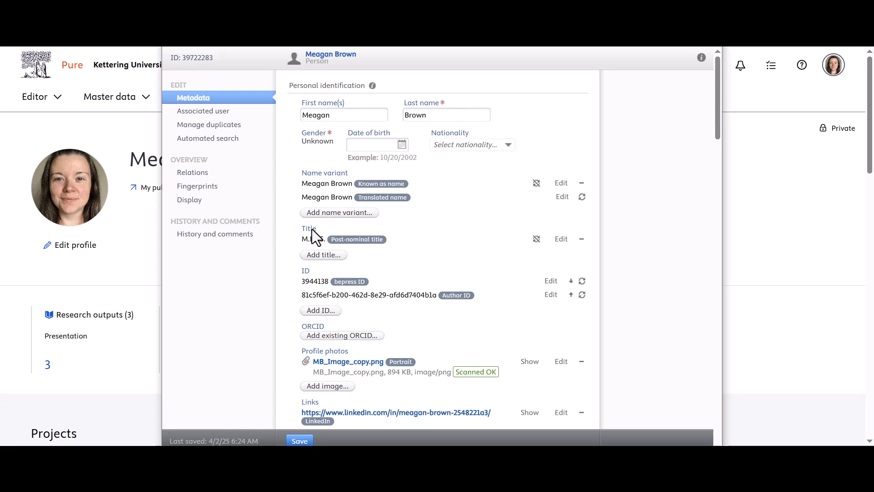
Step: Examine the form for adding a title and the details of the existing post-nominal title, cancelling both
{"action": "left_click", "coordinate": [321, 256]}
{"action": "left_click", "coordinate": [388, 281]}
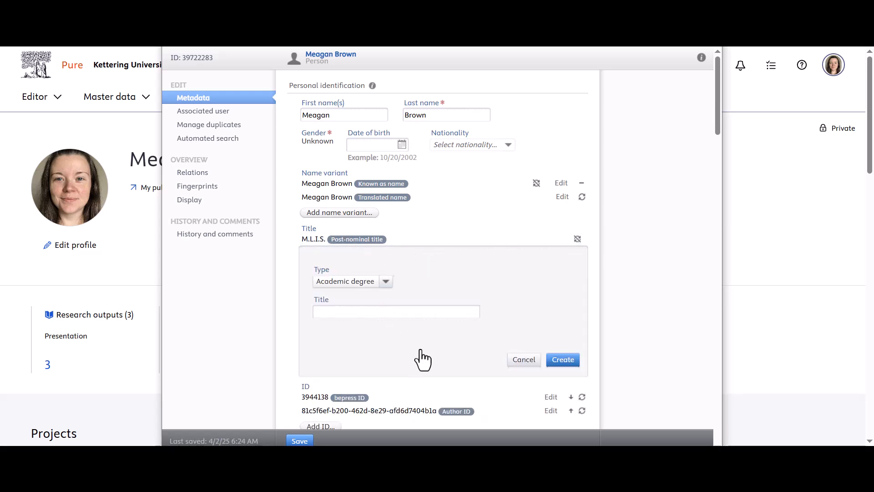
{"action": "left_click", "coordinate": [523, 364]}
{"action": "left_click", "coordinate": [523, 364]}
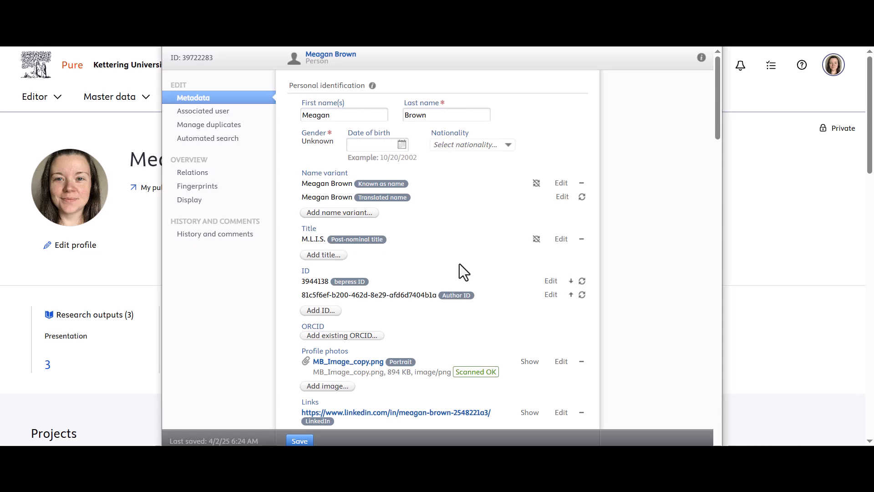
{"action": "left_click", "coordinate": [561, 240]}
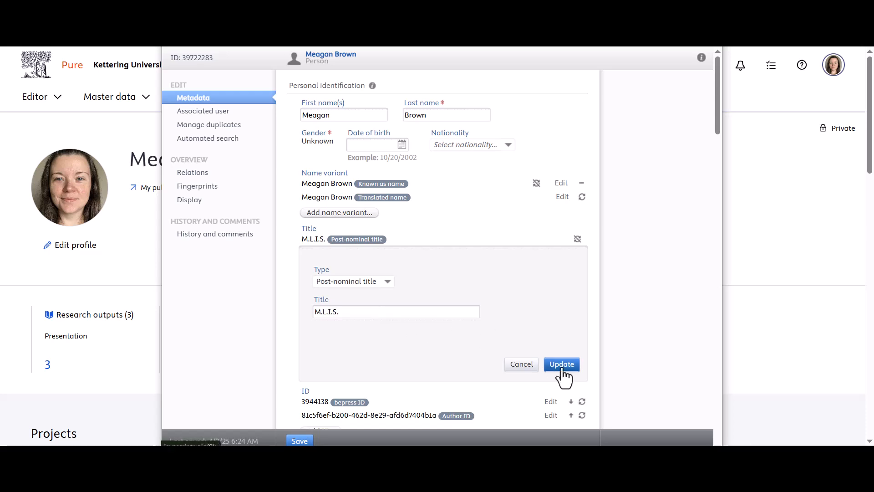
{"action": "left_click", "coordinate": [522, 363]}
Step: Examine the ID types offered for a new ID and the form for adding an existing ORCID, cancelling both
{"action": "left_click_drag", "start_coordinate": [717, 118], "coordinate": [716, 157]}
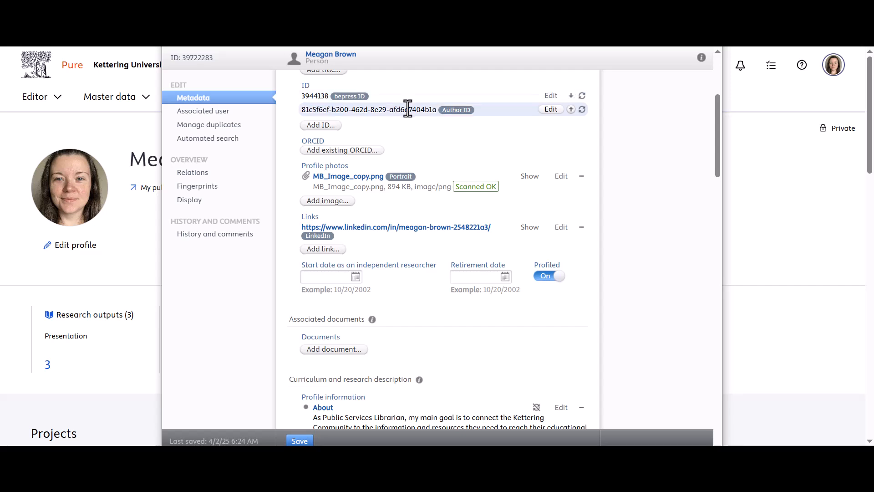
{"action": "left_click", "coordinate": [313, 126]}
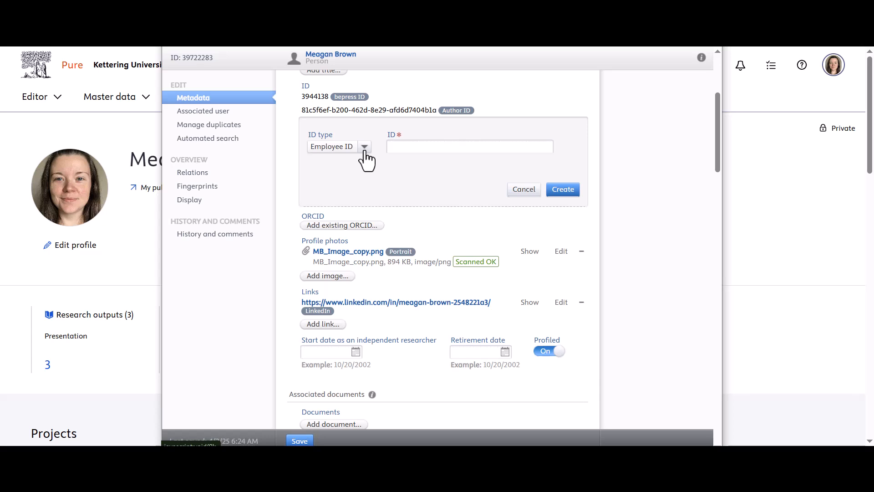
{"action": "left_click", "coordinate": [365, 147]}
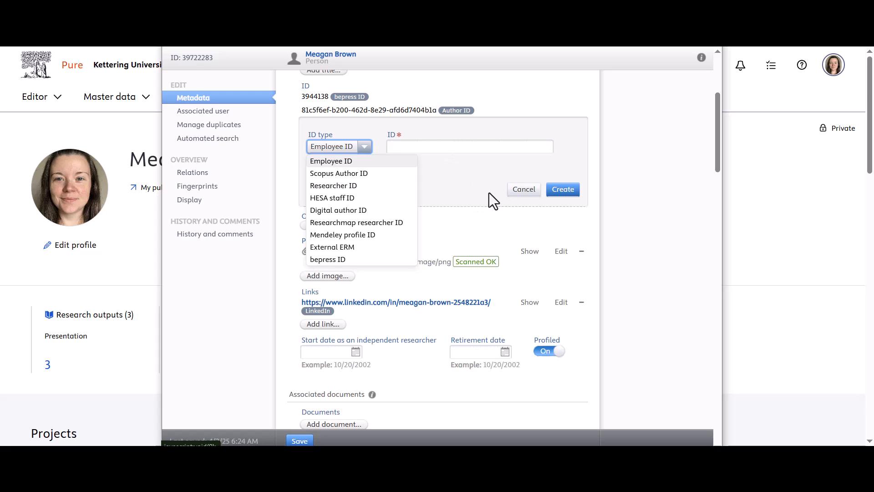
{"action": "left_click", "coordinate": [20, 125]}
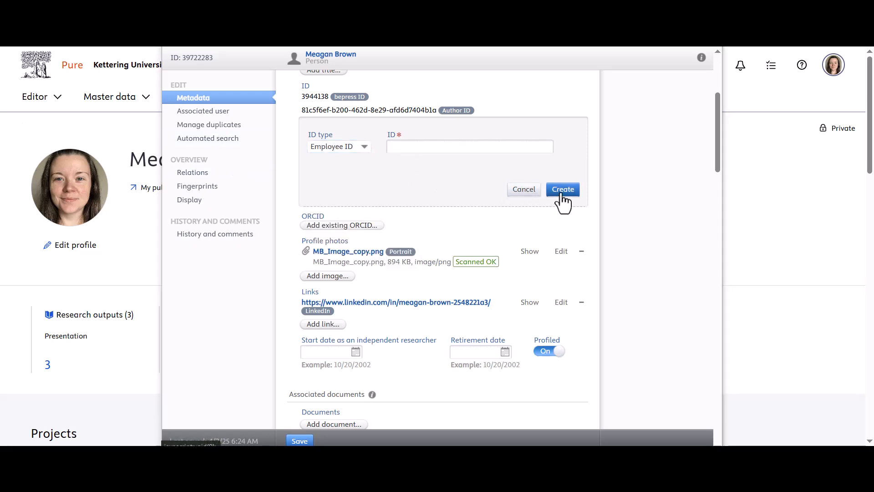
{"action": "left_click", "coordinate": [524, 191]}
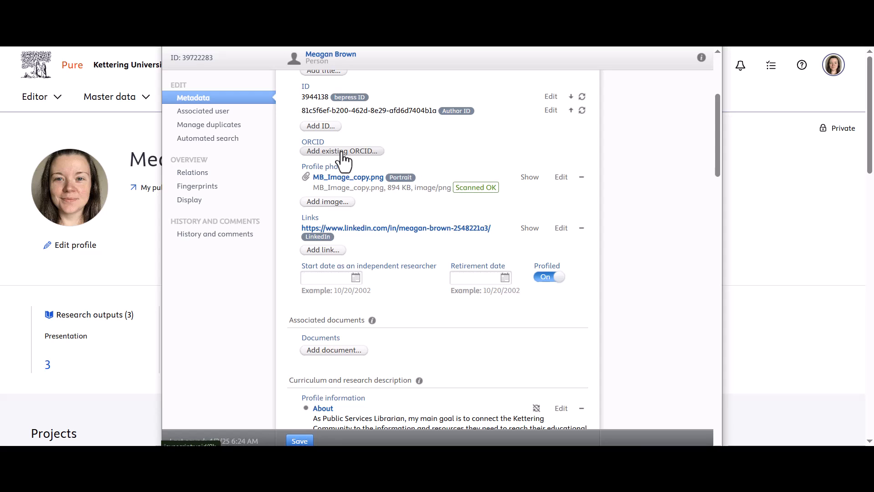
{"action": "left_click", "coordinate": [342, 152]}
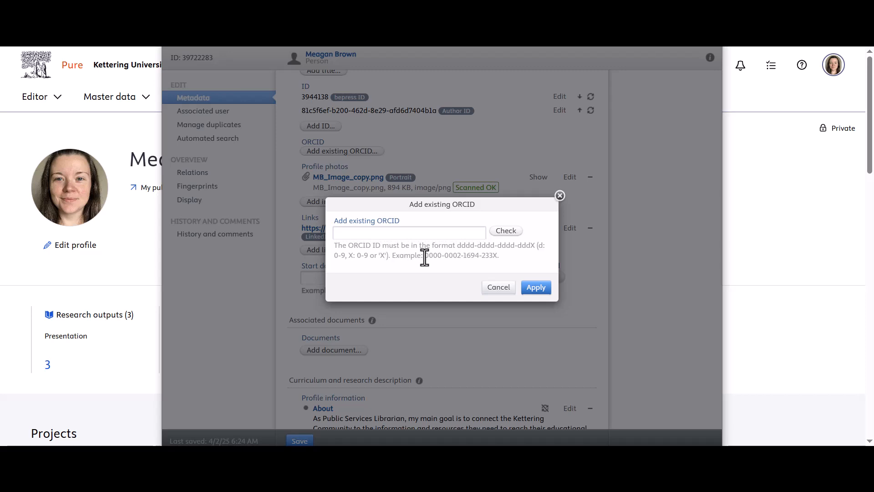
{"action": "left_click", "coordinate": [498, 288]}
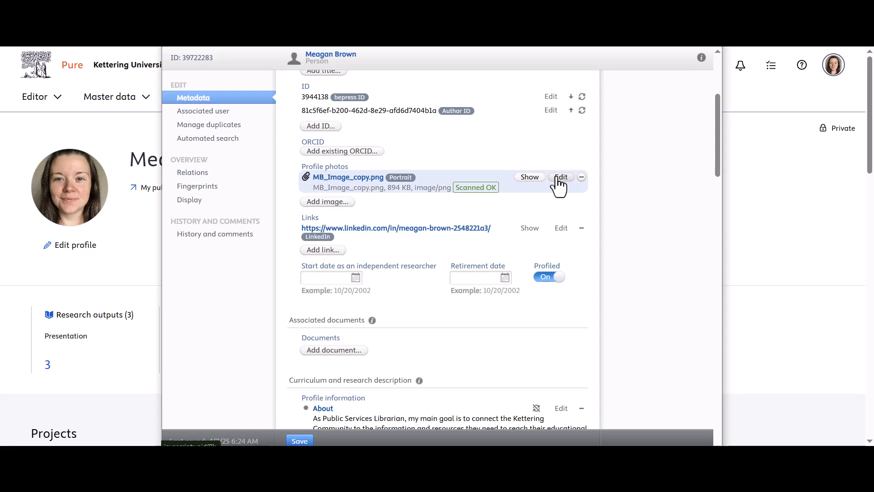
Step: View the profile photo and examine its category options, caption and alt-text fields, closing the image details without updating
{"action": "left_click", "coordinate": [530, 180]}
{"action": "left_click", "coordinate": [561, 179]}
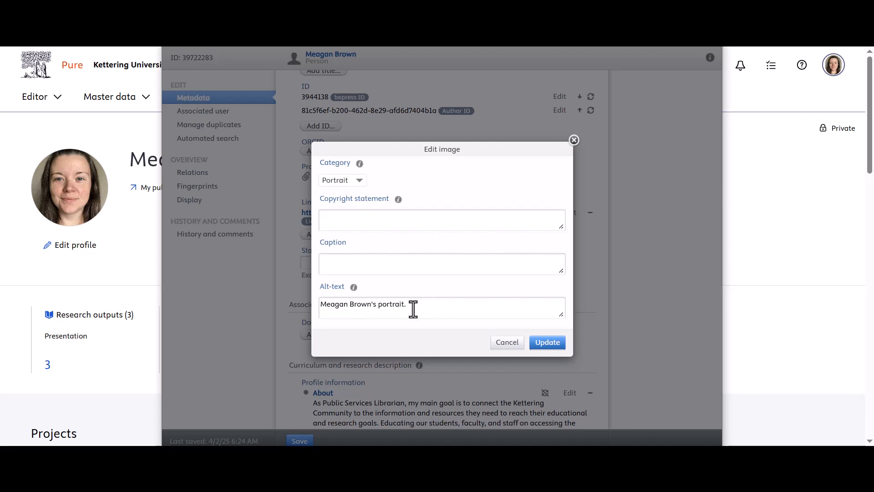
{"action": "left_click", "coordinate": [359, 181]}
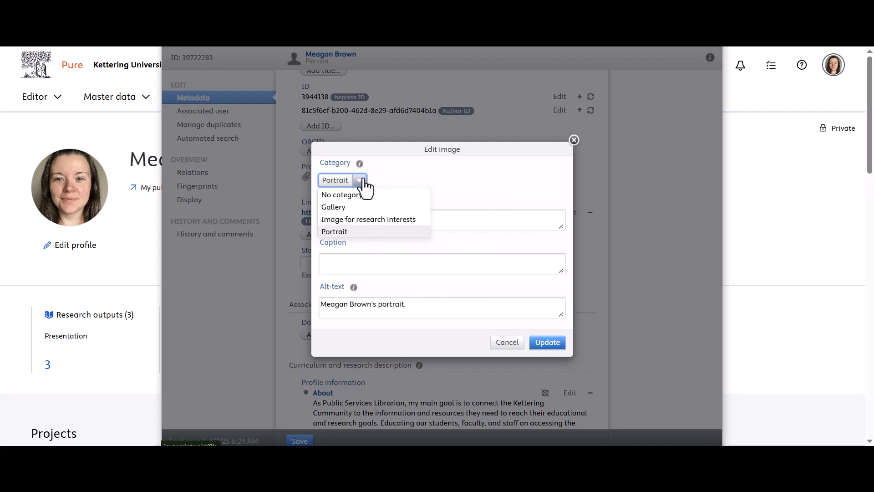
{"action": "left_click", "coordinate": [349, 232]}
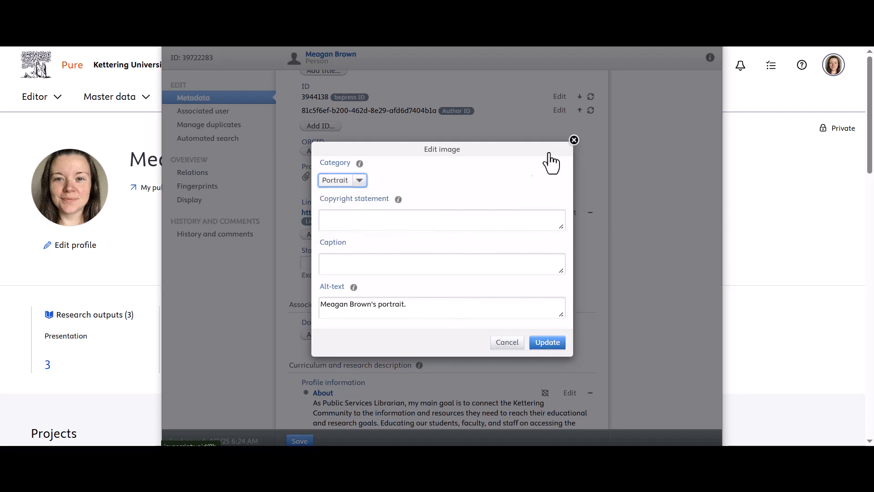
{"action": "left_click", "coordinate": [574, 140]}
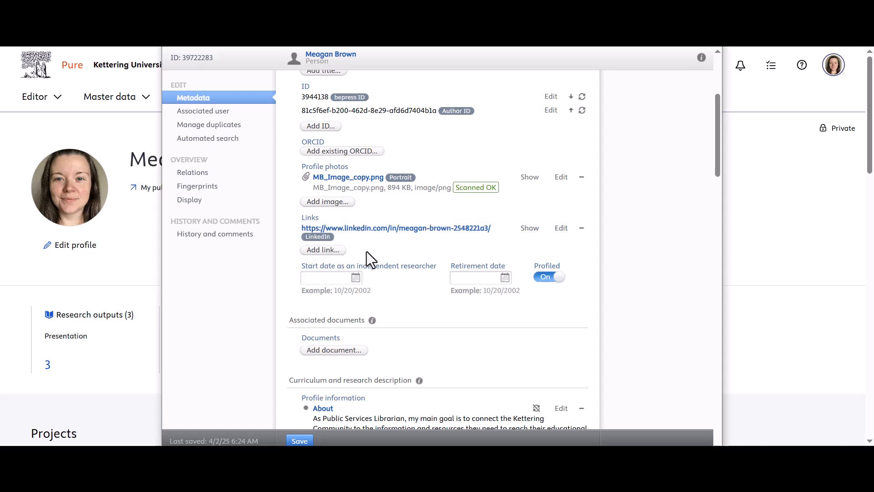
Step: Examine the fields and link types offered for a new profile link, and cancel the form
{"action": "left_click", "coordinate": [328, 252]}
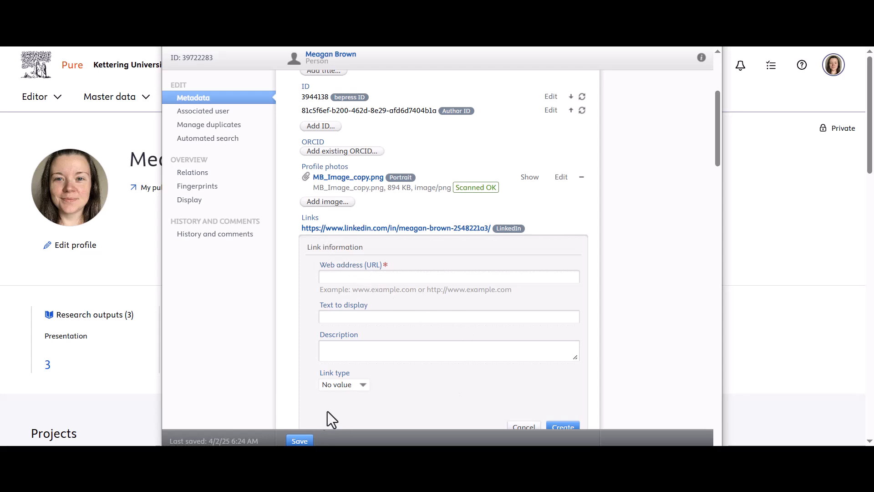
{"action": "left_click_drag", "start_coordinate": [718, 135], "coordinate": [718, 155]}
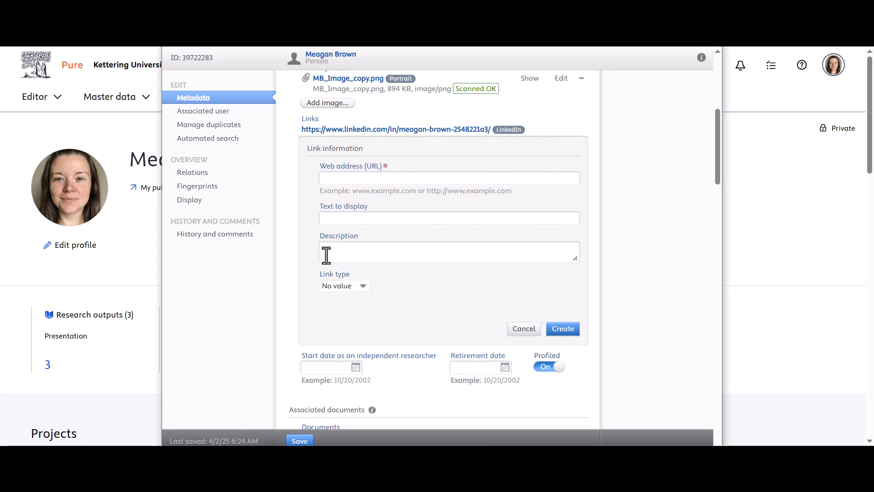
{"action": "left_click", "coordinate": [364, 286]}
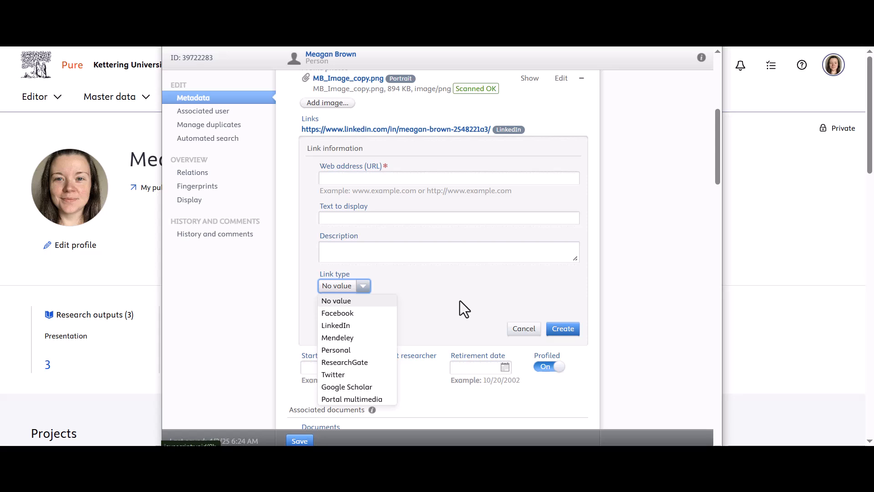
{"action": "left_click", "coordinate": [521, 332]}
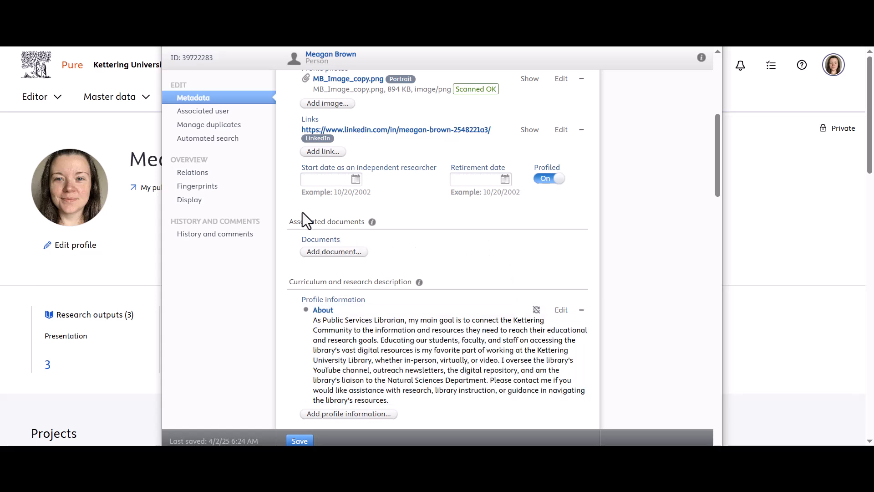
Step: Add the 2025 resume PDF from the desktop as an associated document of type CV, titled with the person's name and "Resume"
{"action": "mouse_move", "coordinate": [372, 221]}
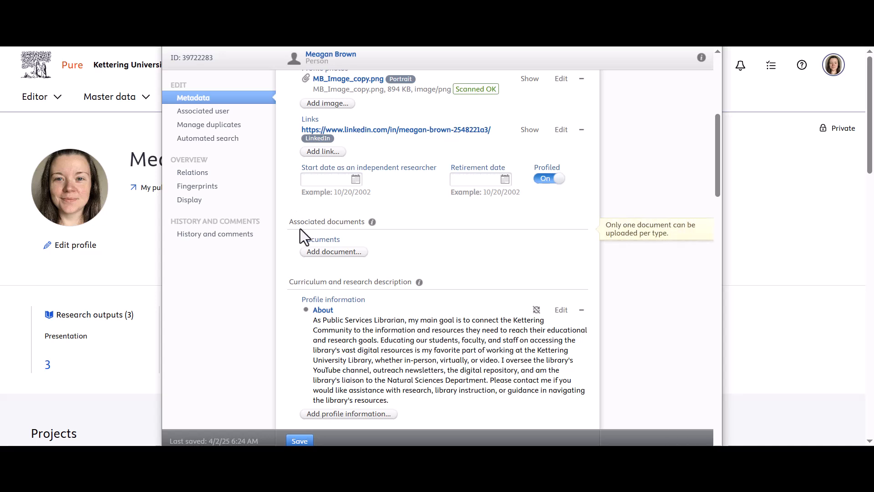
{"action": "left_click", "coordinate": [329, 260]}
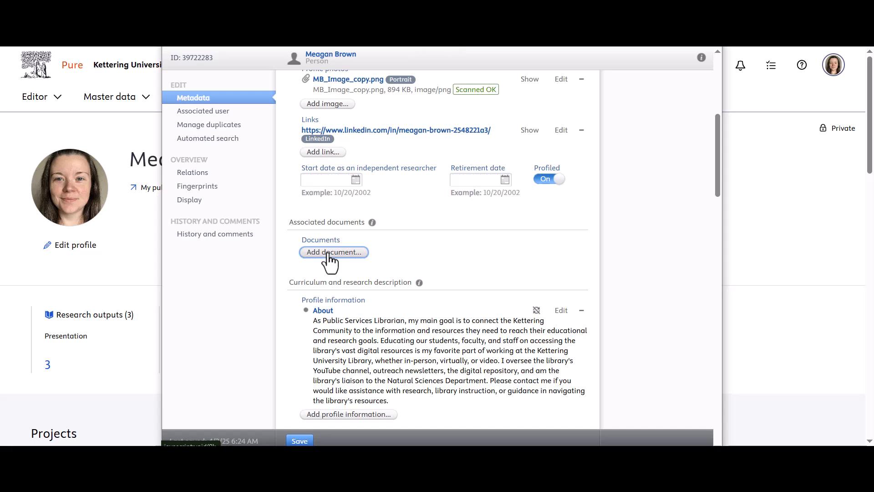
{"action": "left_click", "coordinate": [349, 291]}
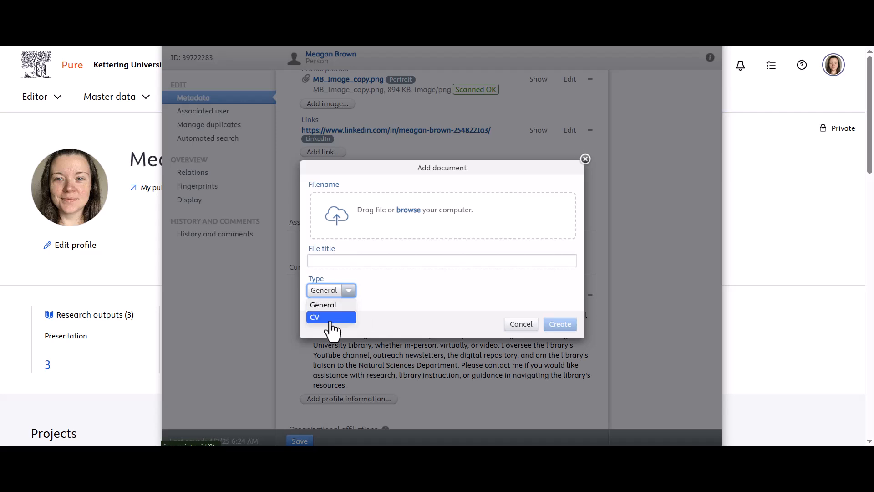
{"action": "left_click", "coordinate": [415, 212]}
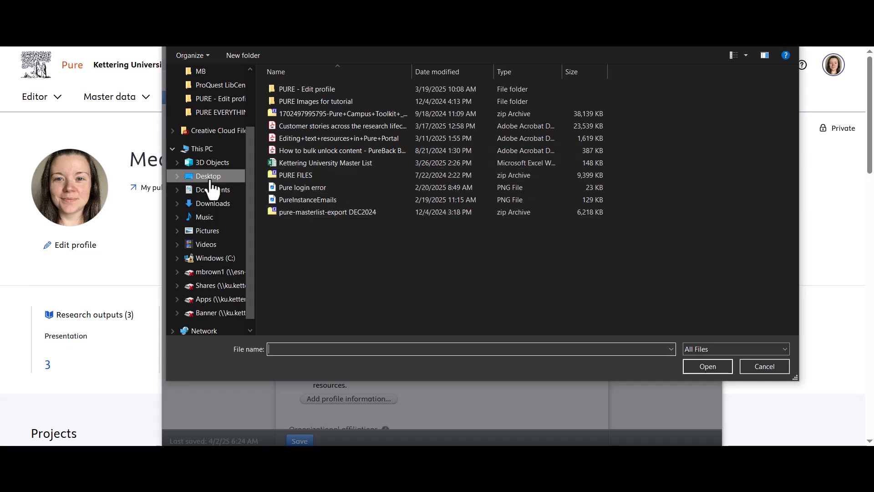
{"action": "left_click", "coordinate": [208, 175]}
{"action": "left_click", "coordinate": [297, 201]}
{"action": "left_click", "coordinate": [708, 366]}
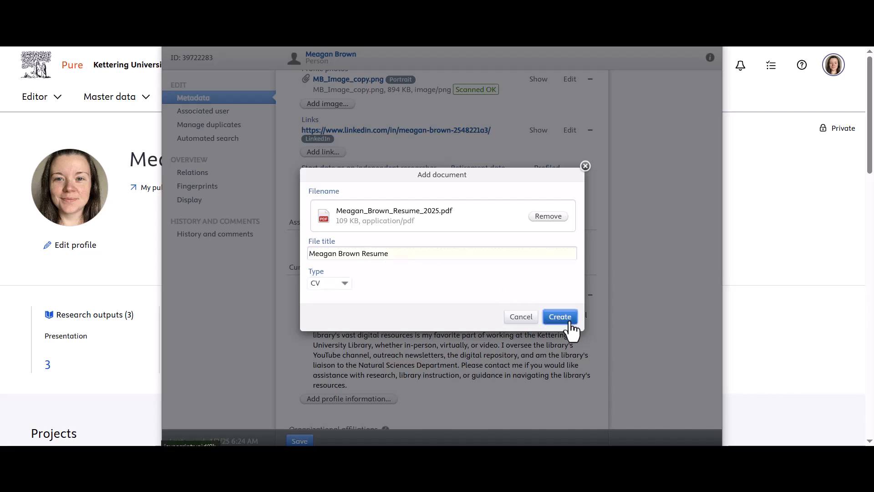
{"action": "left_click", "coordinate": [560, 317]}
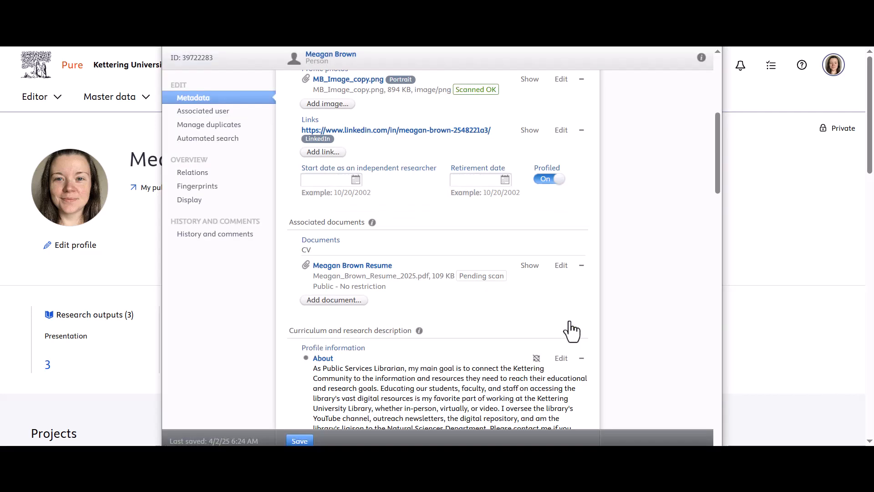